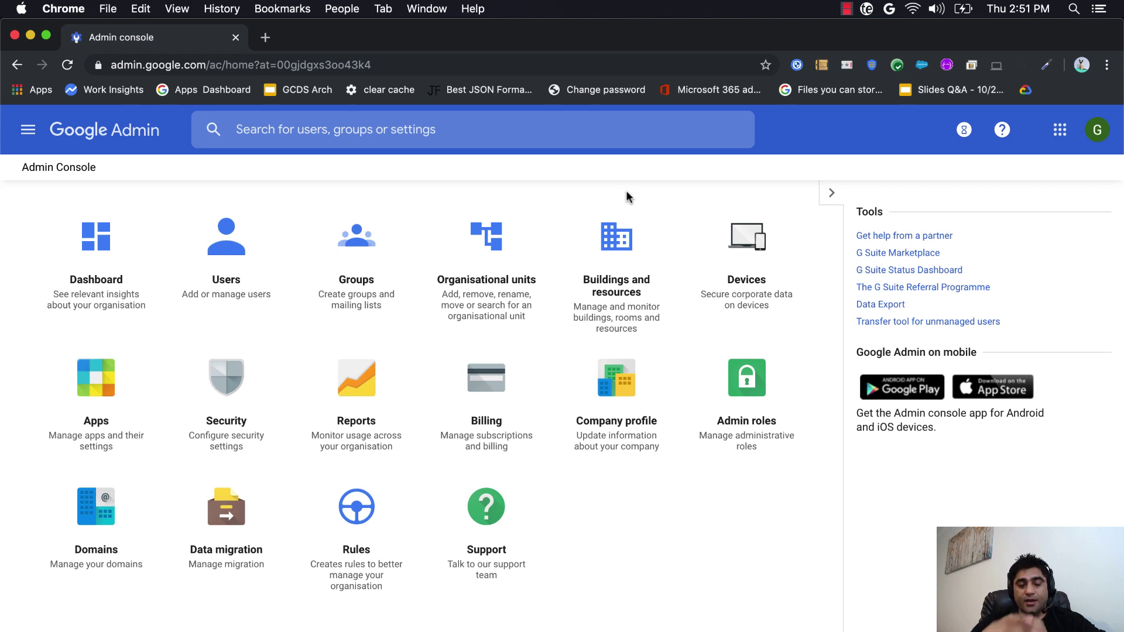
Open Billing and scroll to the Archived User subscriptions to check available licences
click(28, 135)
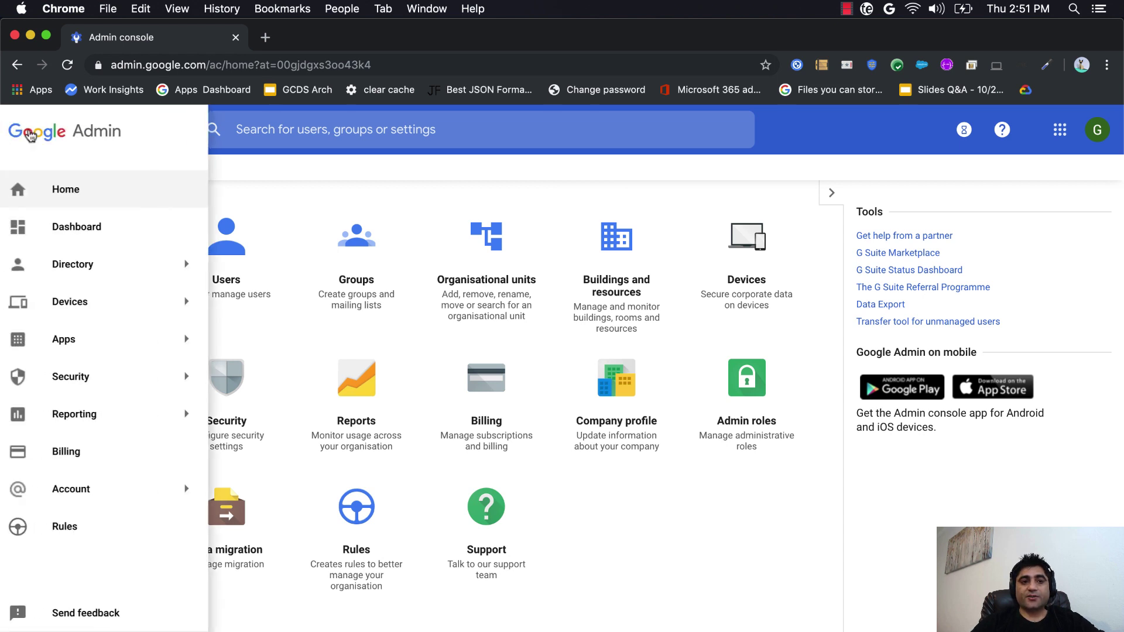
click(46, 452)
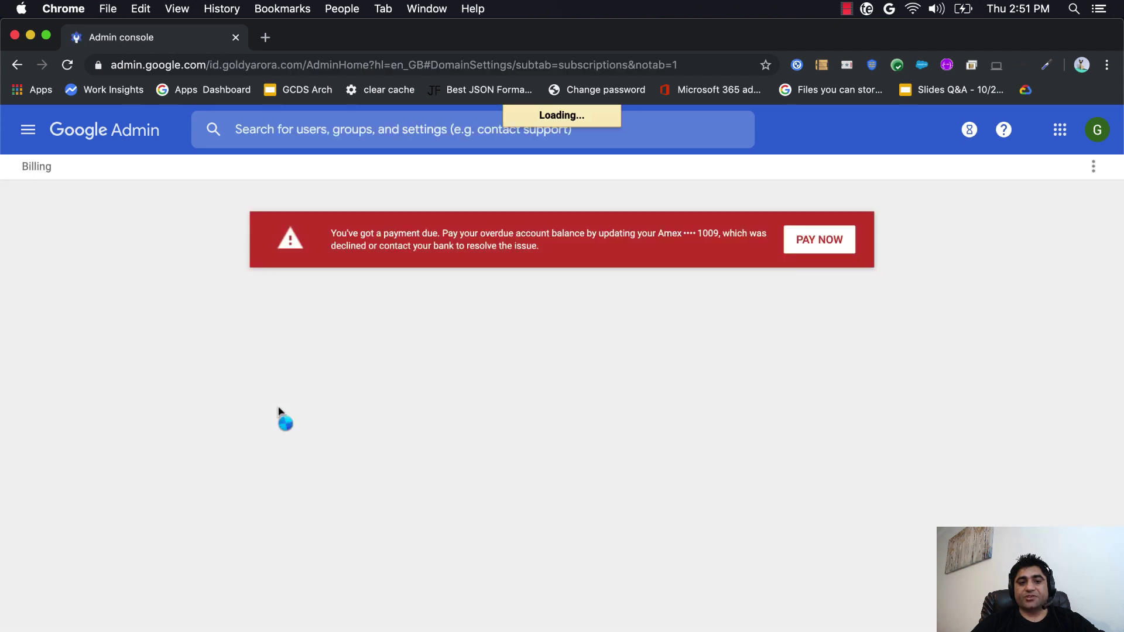
scroll(211, 469, down, 3)
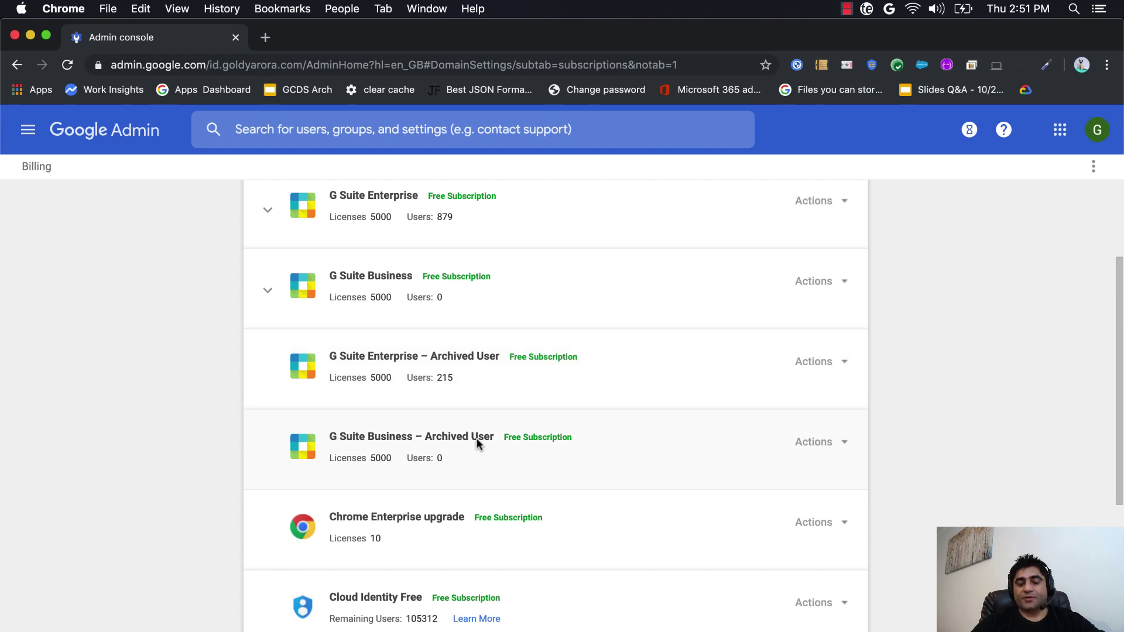
Go to Directory > Users to show the list of all users
click(28, 130)
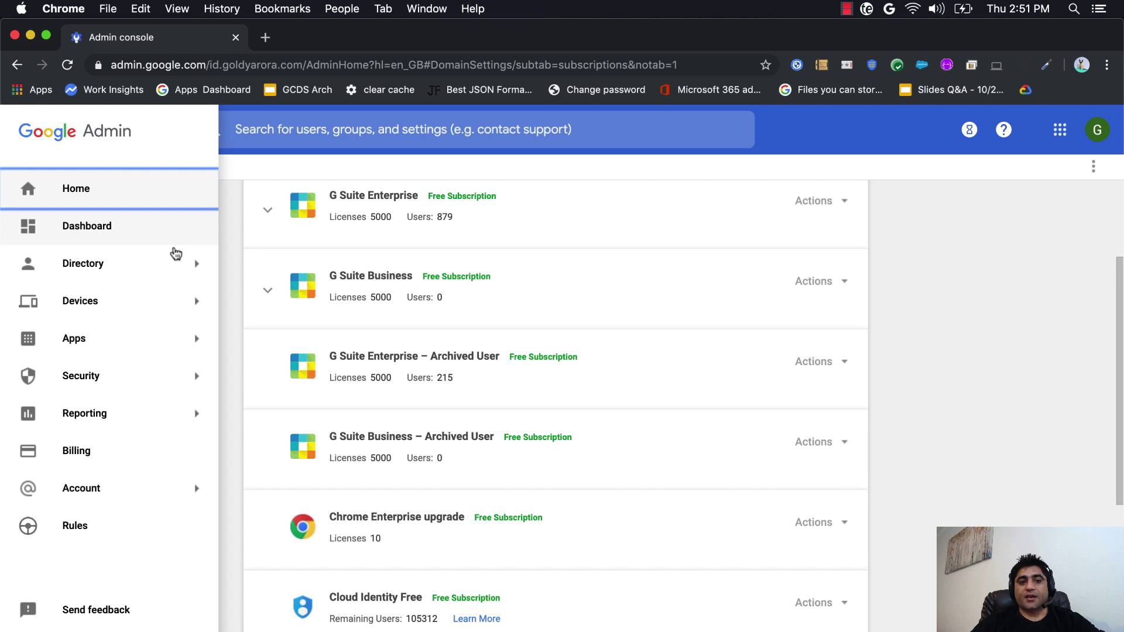
mouse_move(159, 265)
click(251, 270)
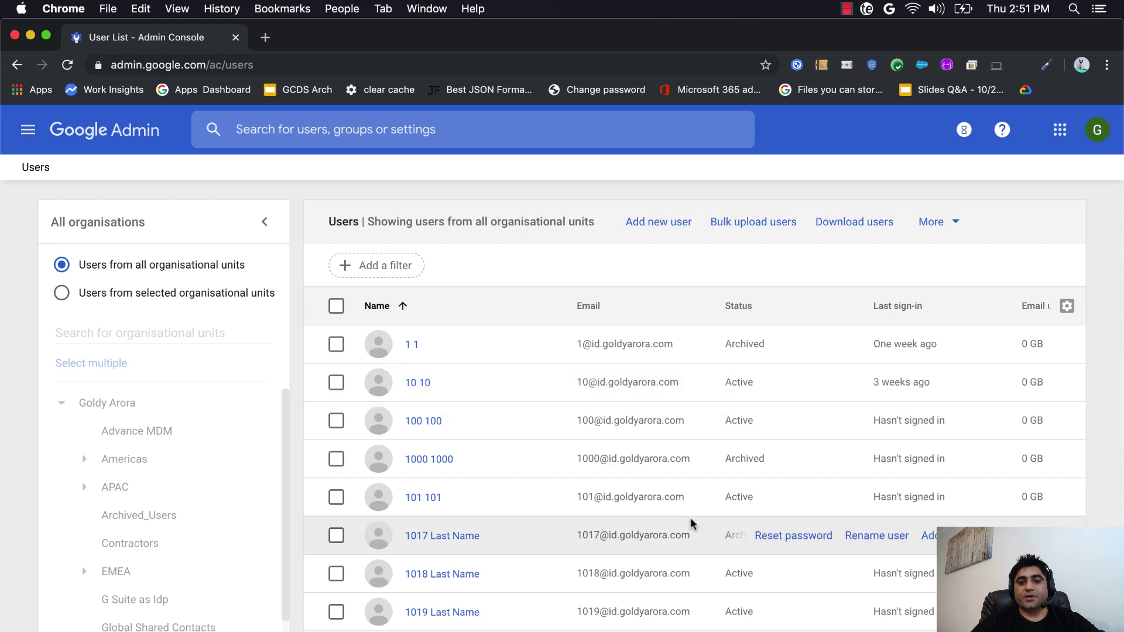
Open user 1026's Licences card and its edit view, then leave without changes
scroll(692, 519, down, 5)
scroll(456, 547, down, 3)
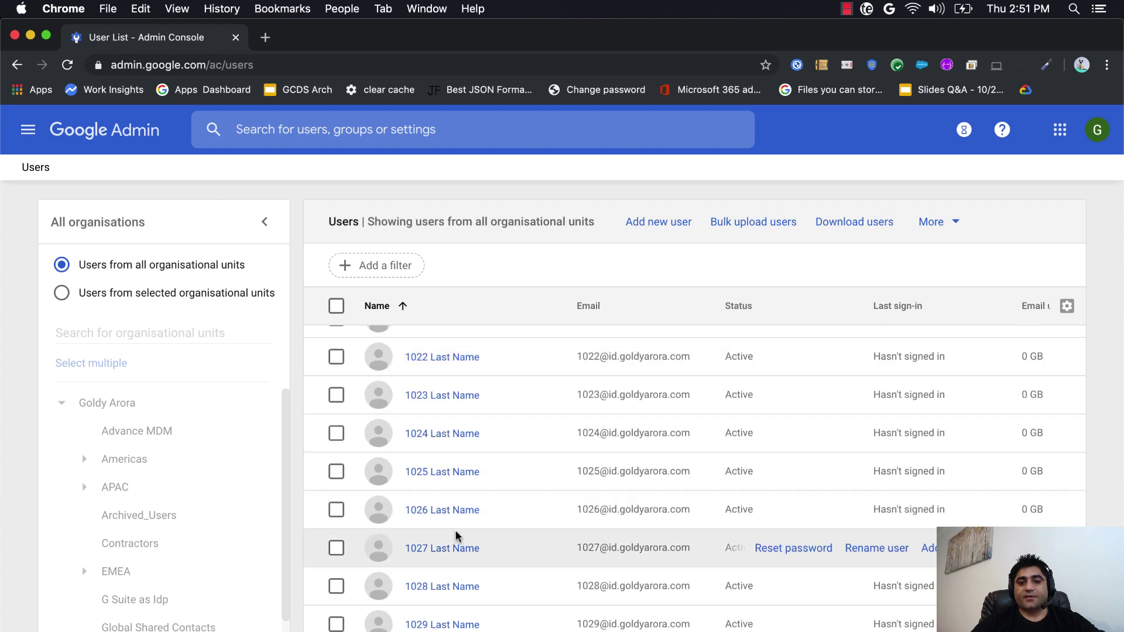
click(429, 513)
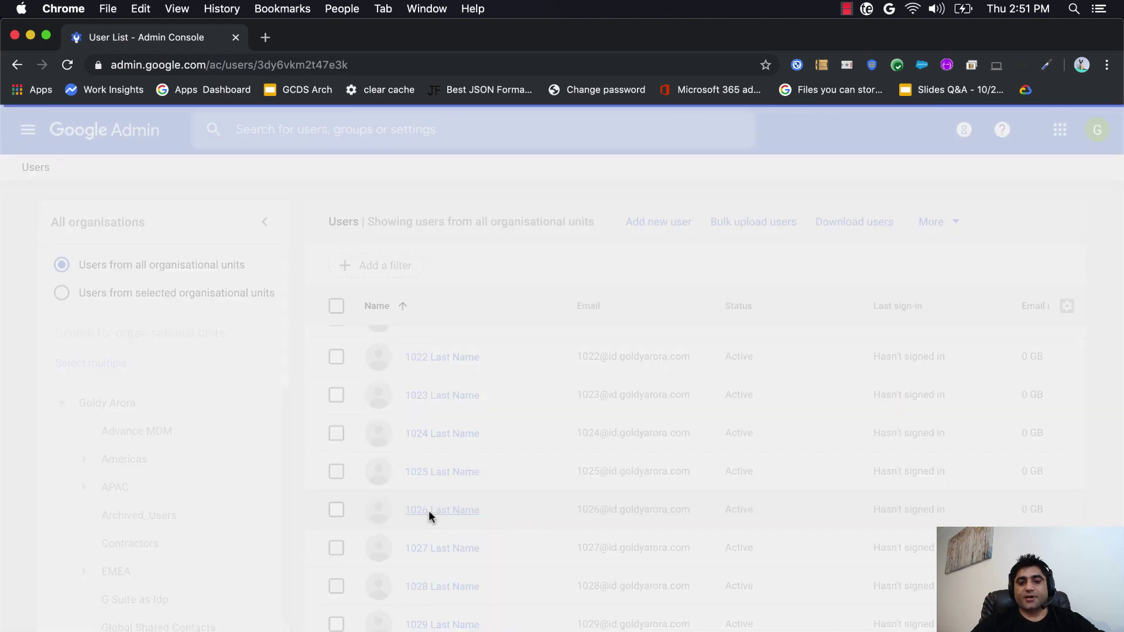
scroll(500, 512, down, 12)
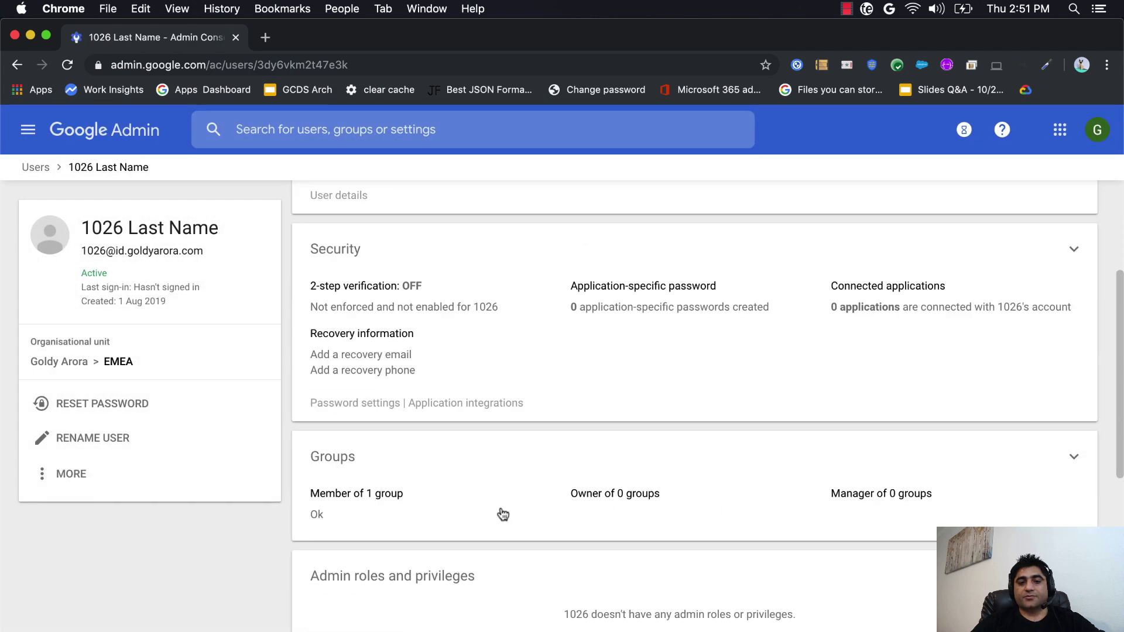
scroll(502, 513, down, 1)
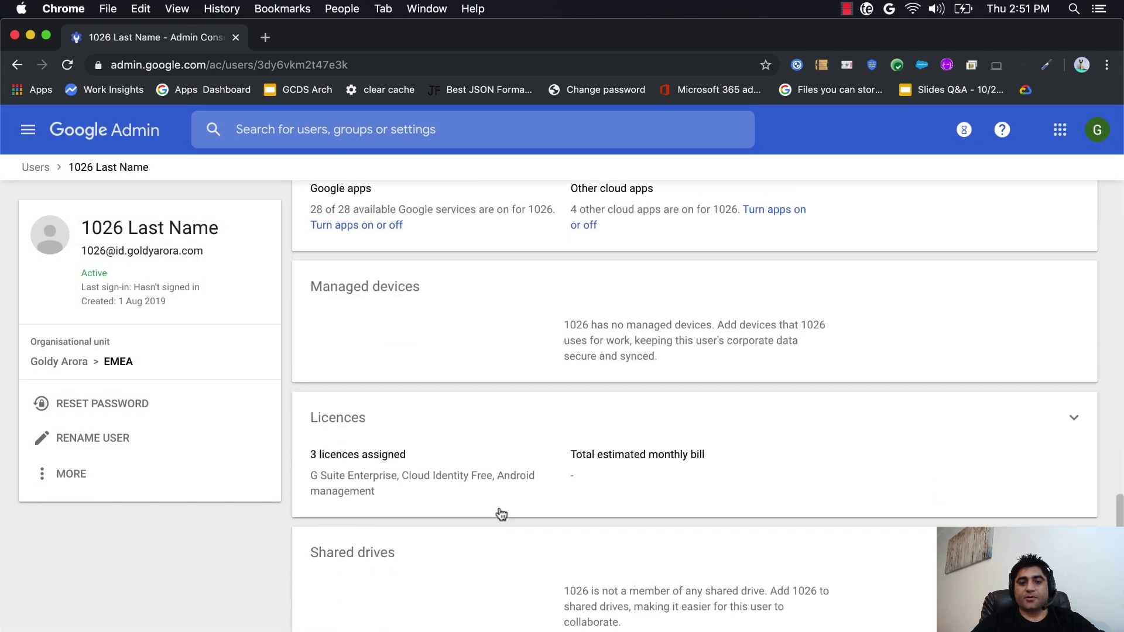
click(462, 436)
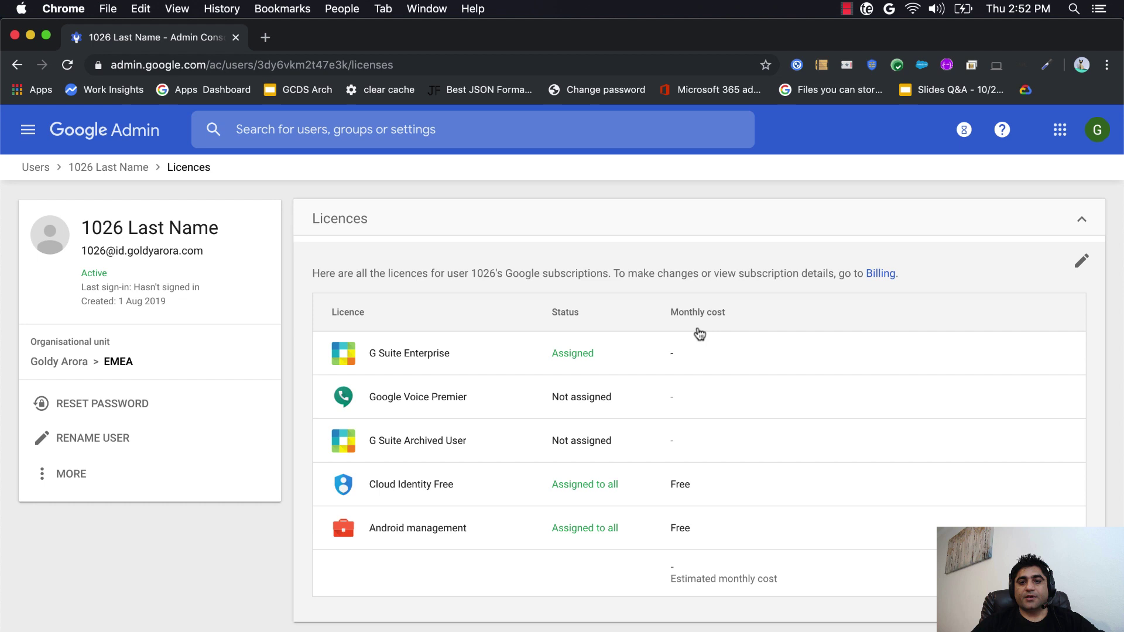
click(1081, 261)
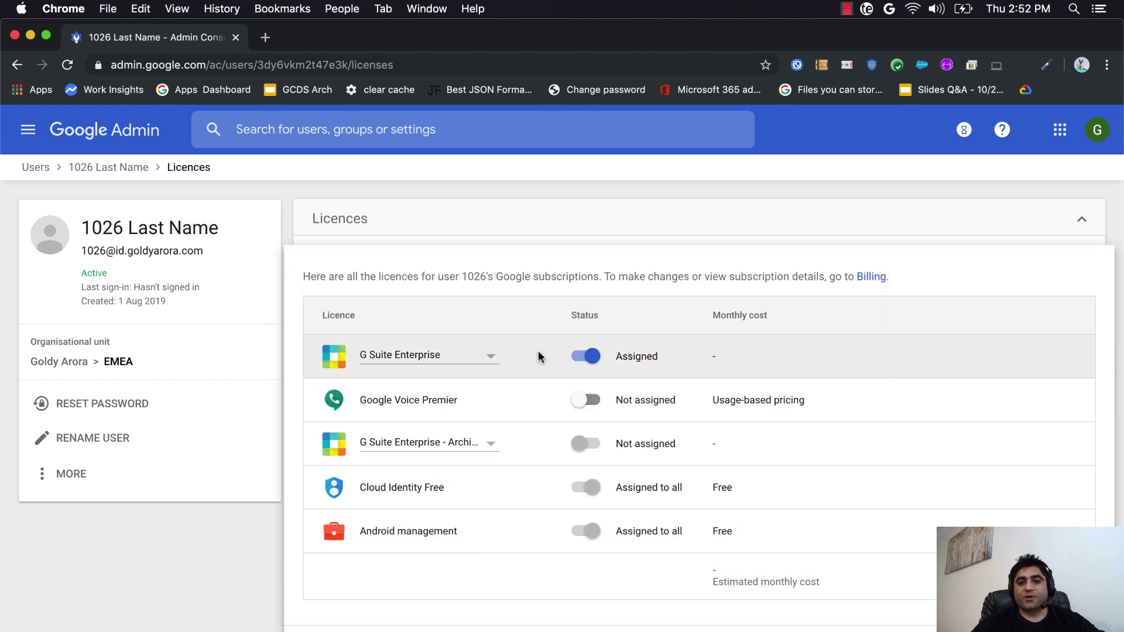
key(Escape)
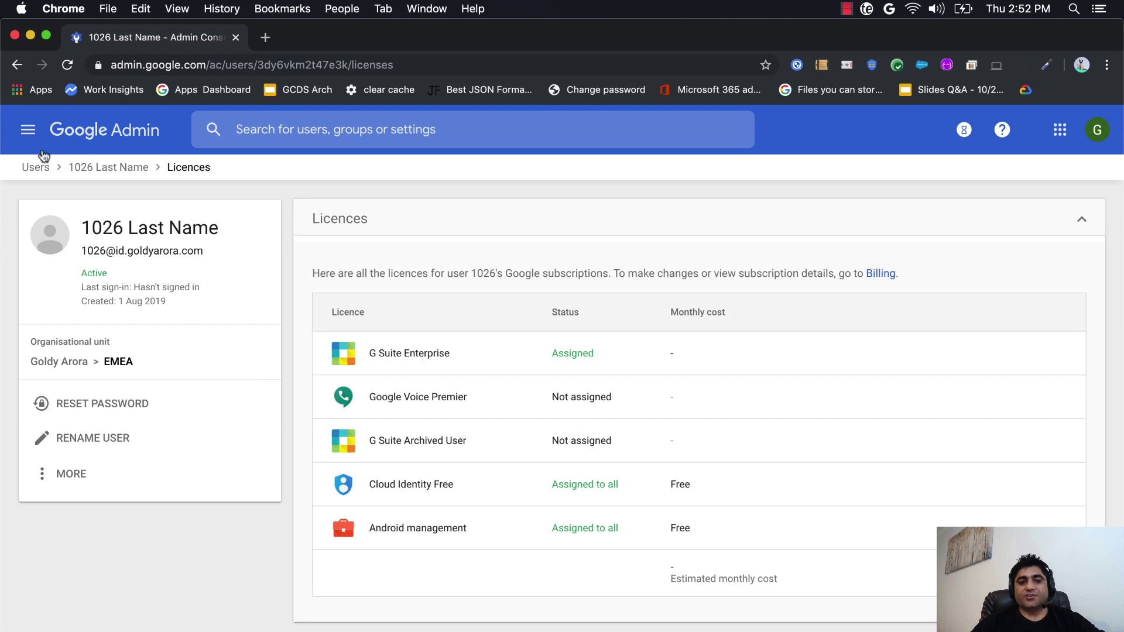
Return to the console home and switch to the incognito Admin console window
click(28, 129)
click(82, 190)
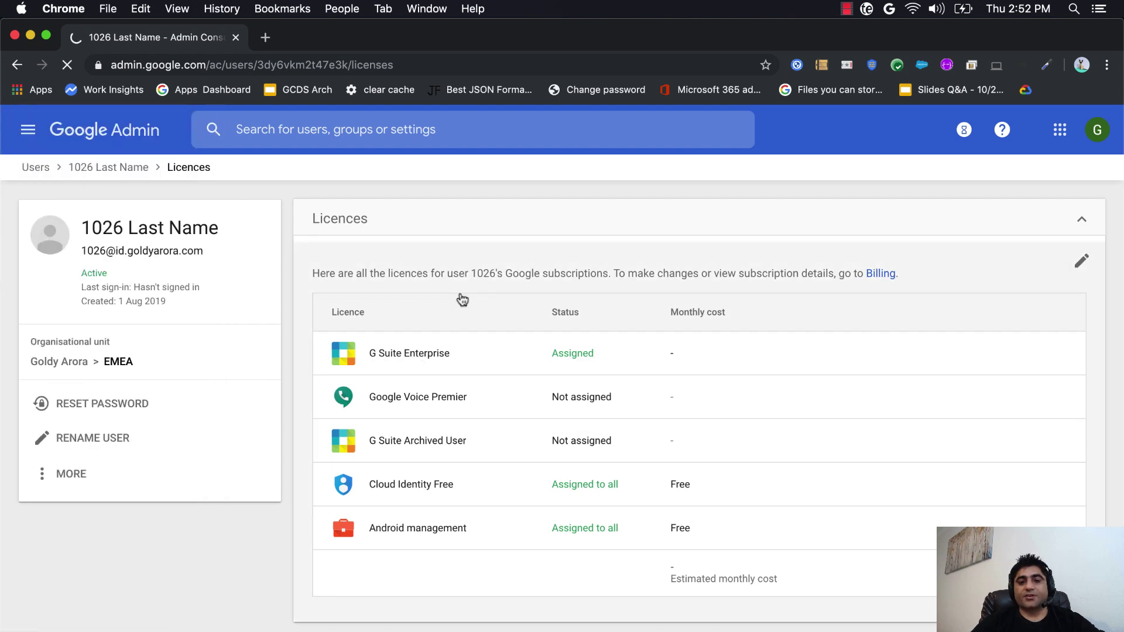
key(ctrl+Up)
click(452, 446)
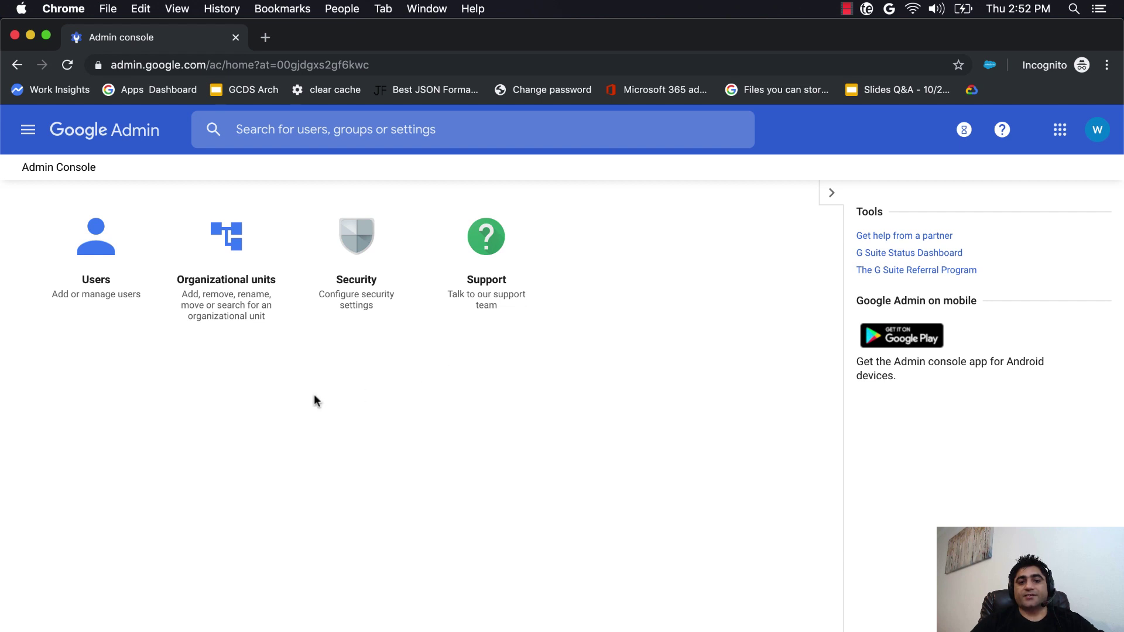
From the Users list, open More > Archive user for 1026 and read the licence-change warning
click(122, 268)
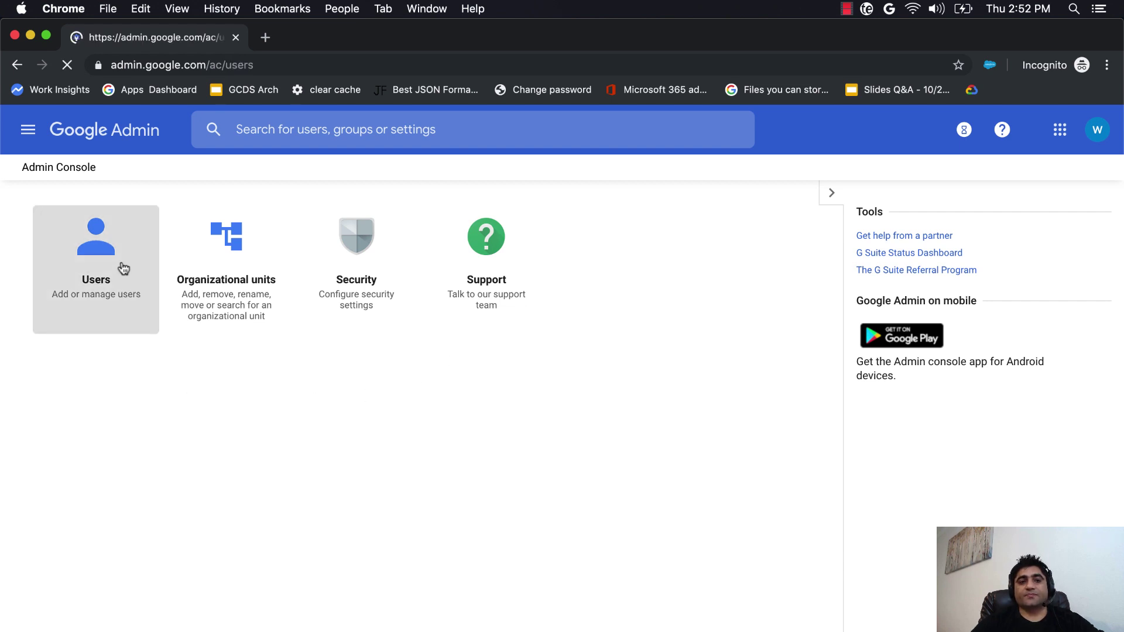
scroll(586, 475, down, 7)
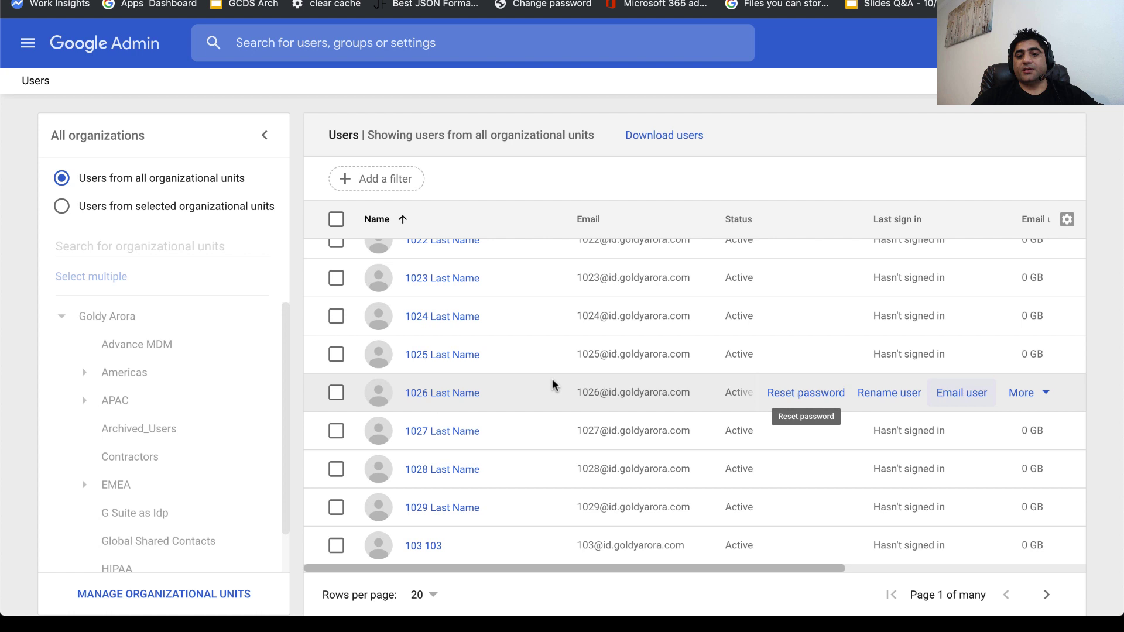
click(1050, 393)
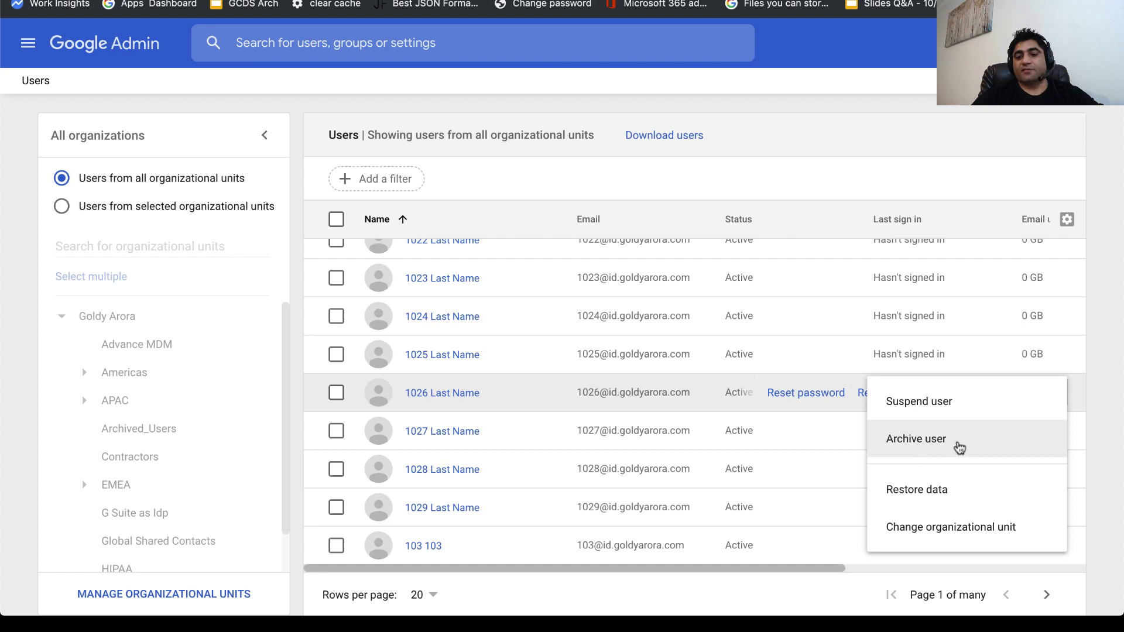
click(958, 447)
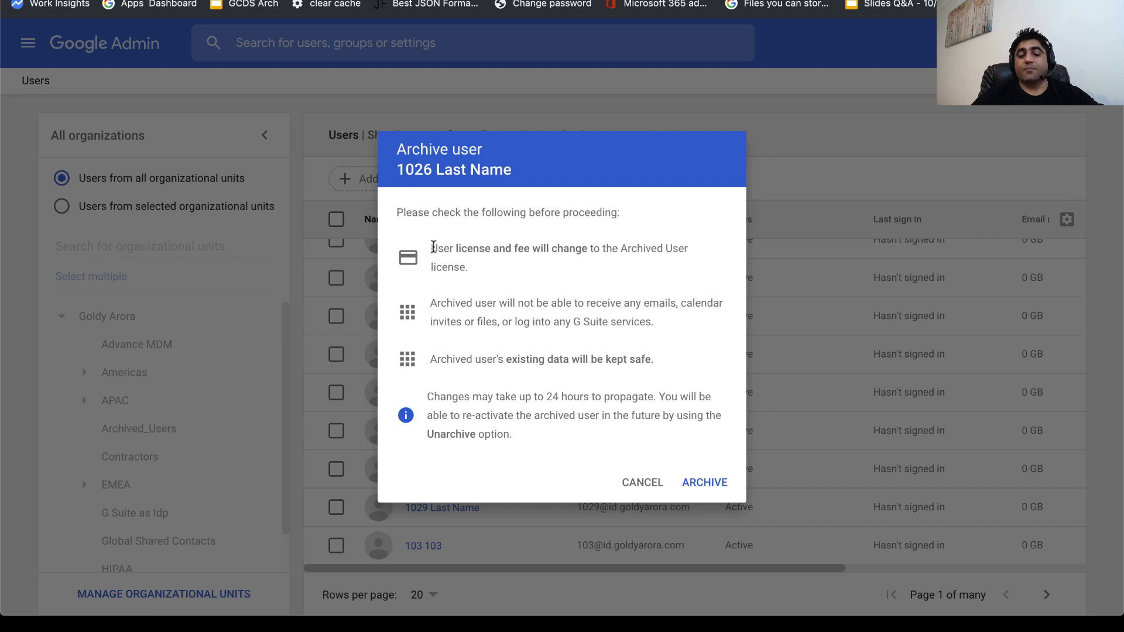
drag(433, 246, 474, 269)
click(474, 270)
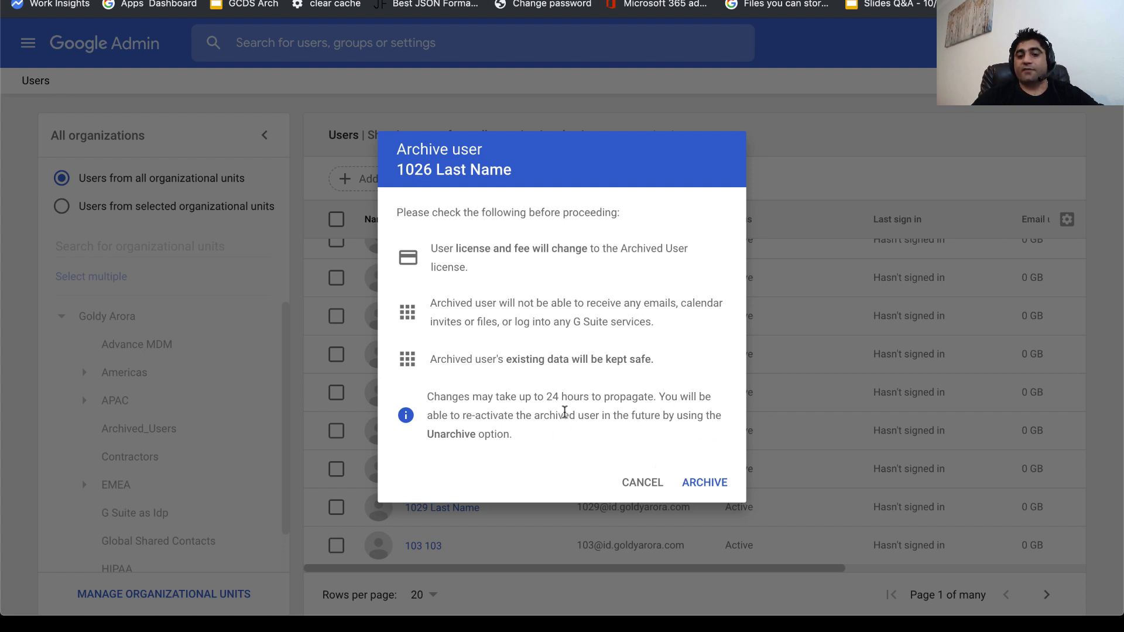
Cancel the list dialog, then archive user 1026 from their account page via More > Archive user
click(642, 483)
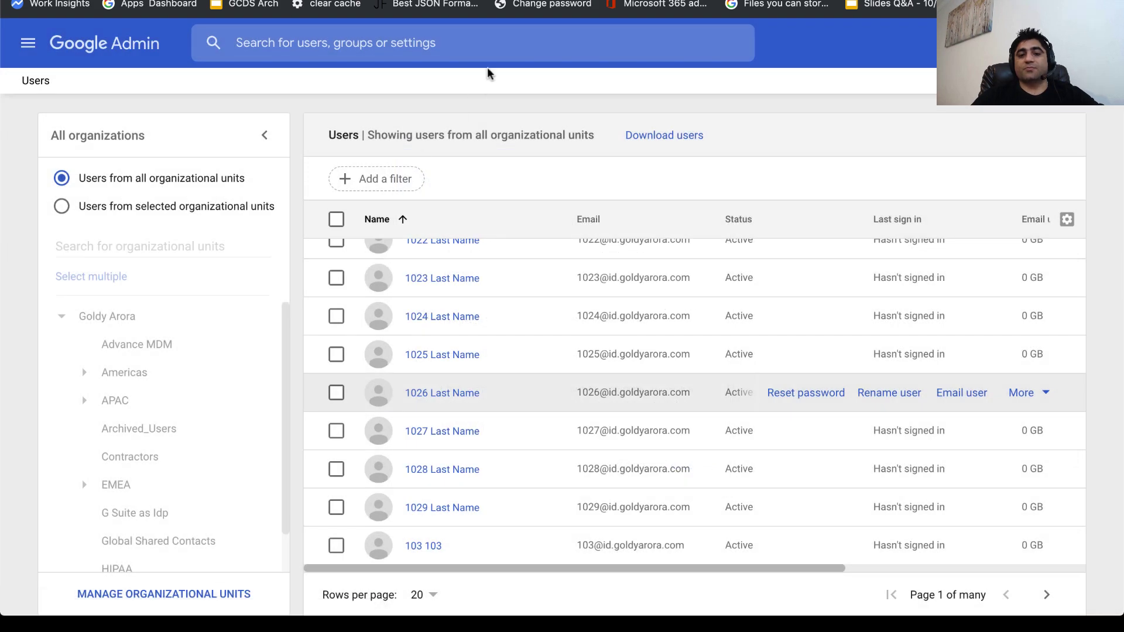
click(436, 393)
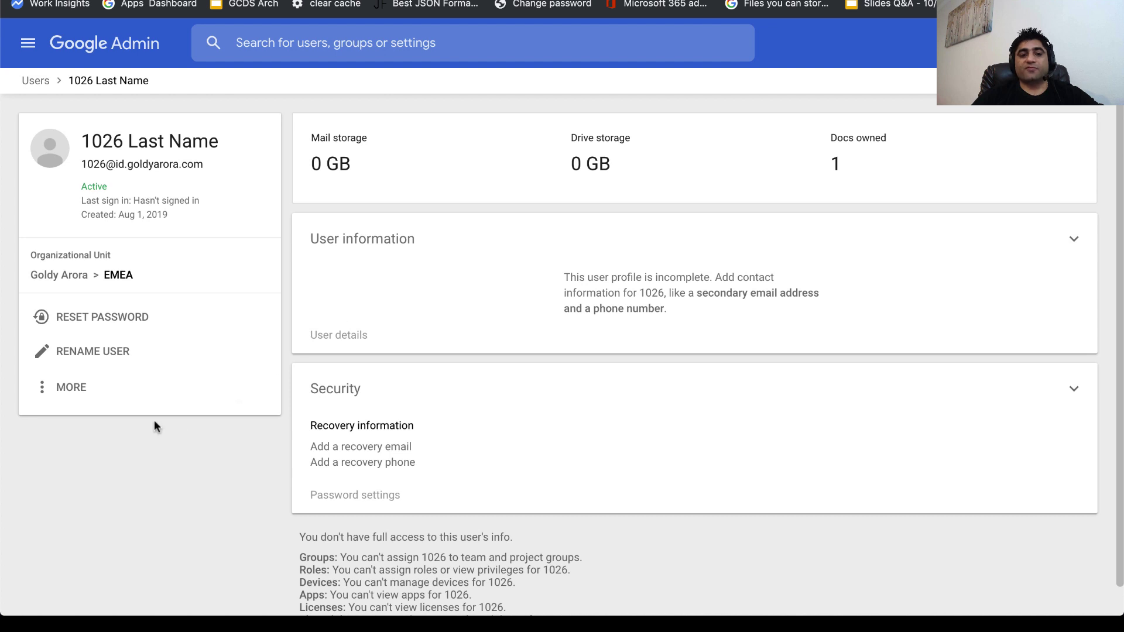
click(64, 397)
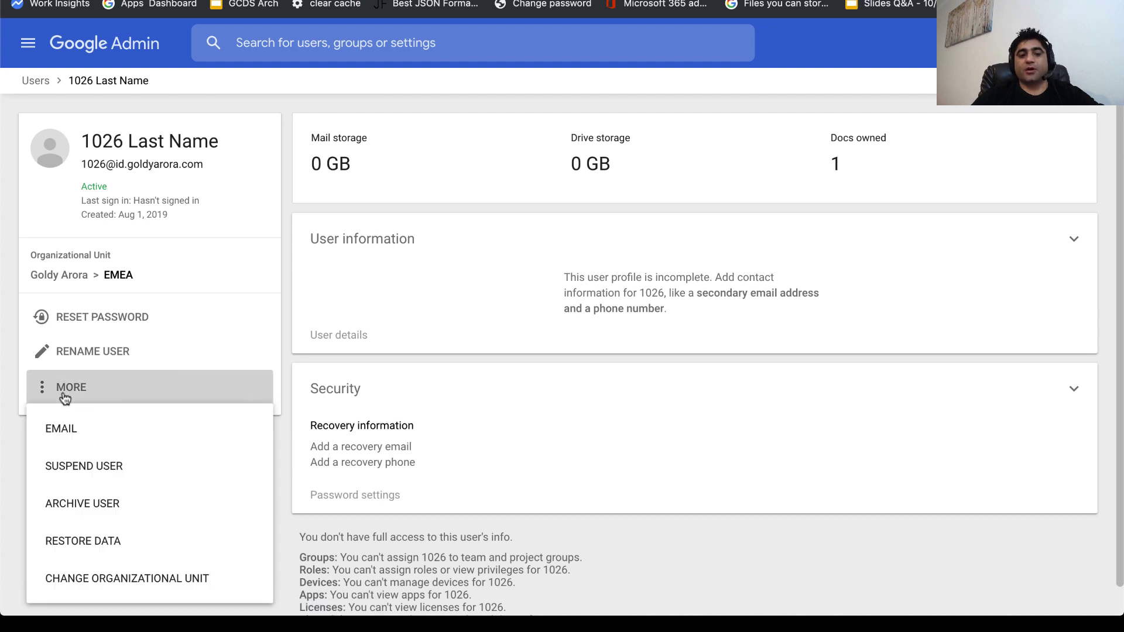
click(73, 504)
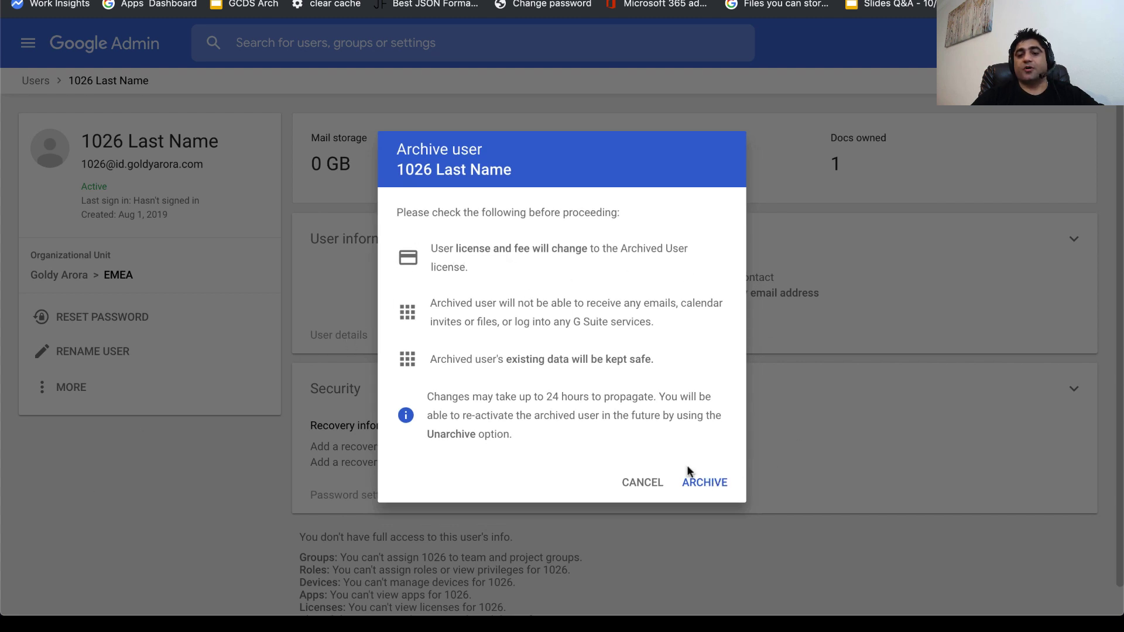
triple_click(556, 402)
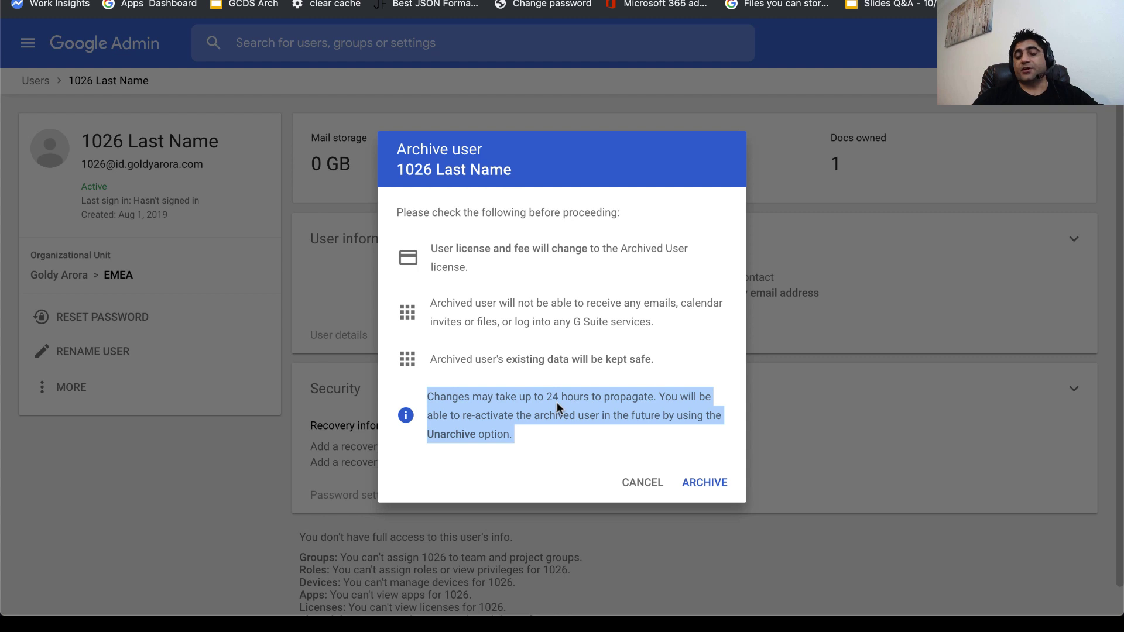
click(606, 411)
click(695, 480)
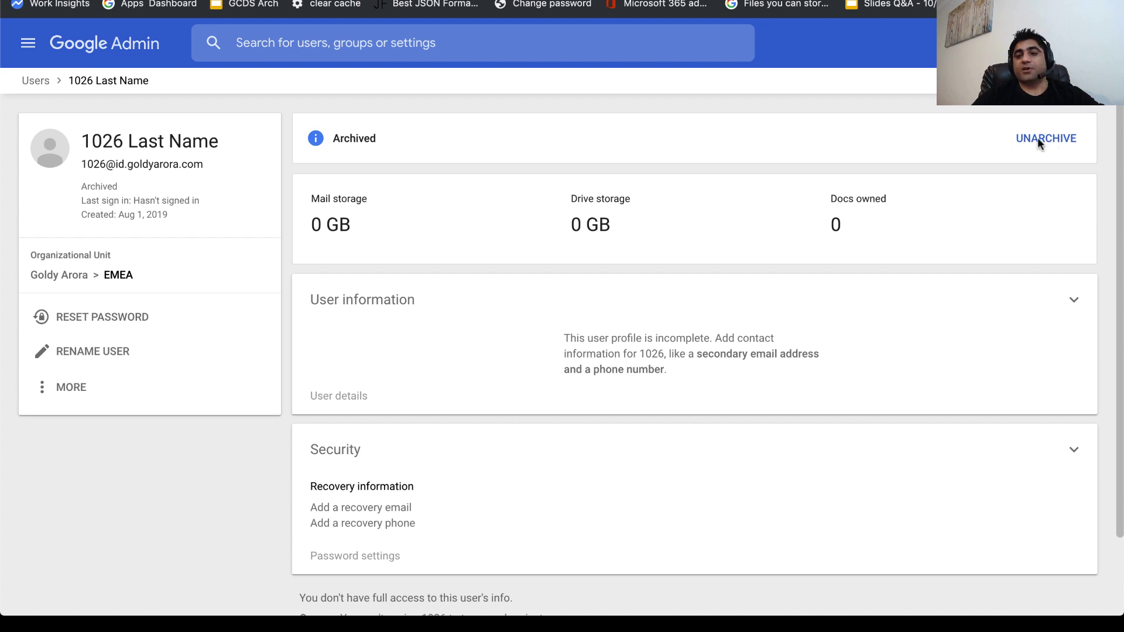
Start unarchiving user 1026 but cancel, leaving the account Archived
click(38, 391)
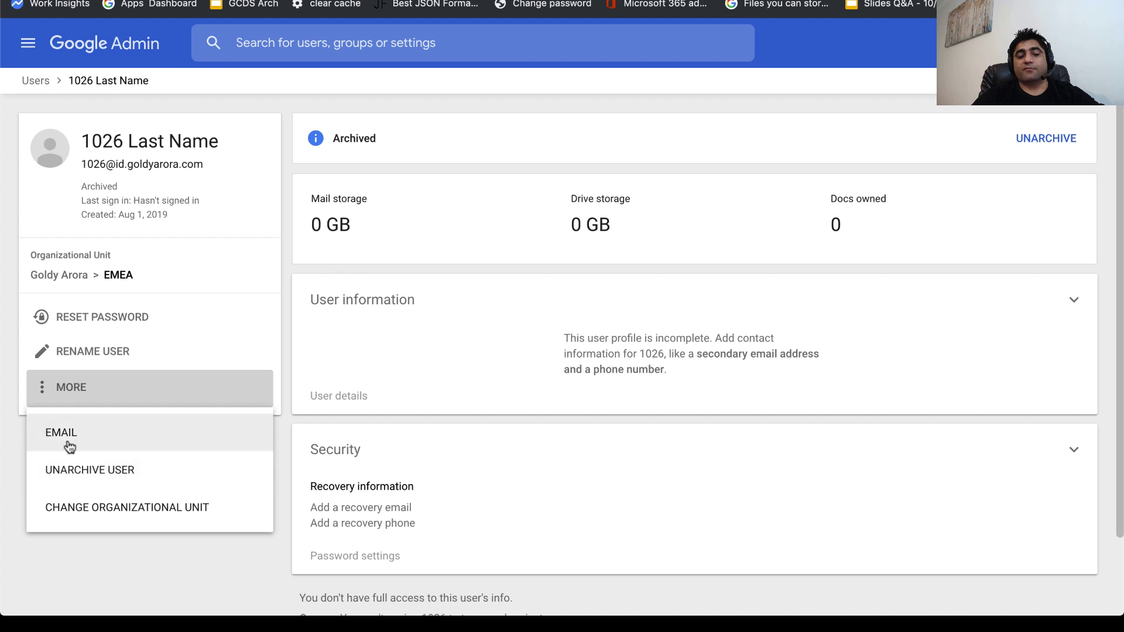
click(70, 468)
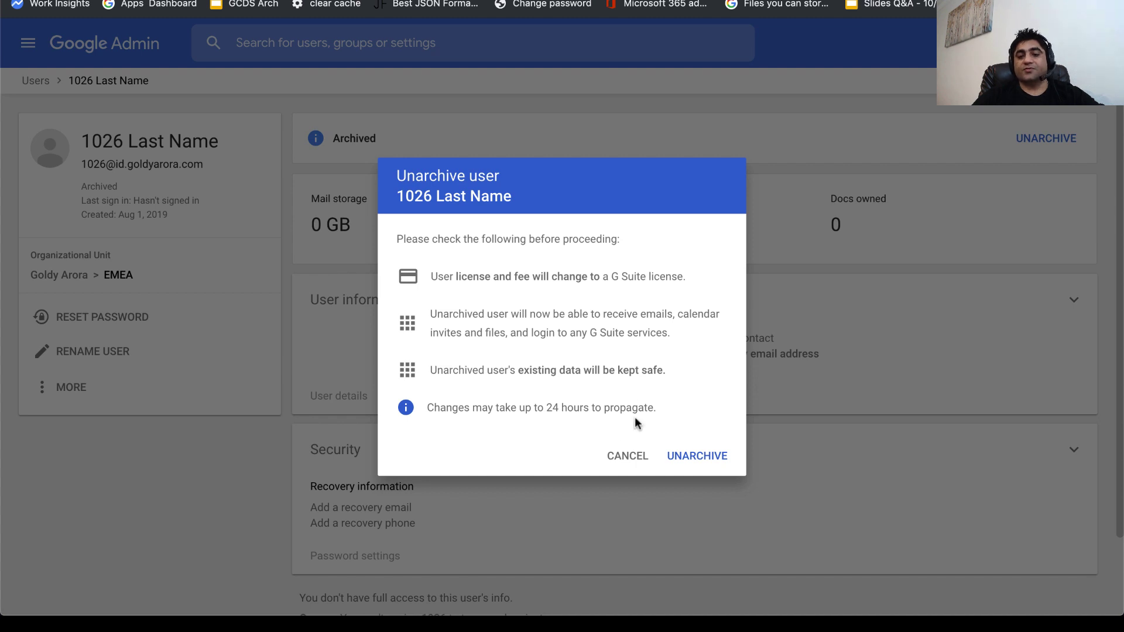
click(628, 460)
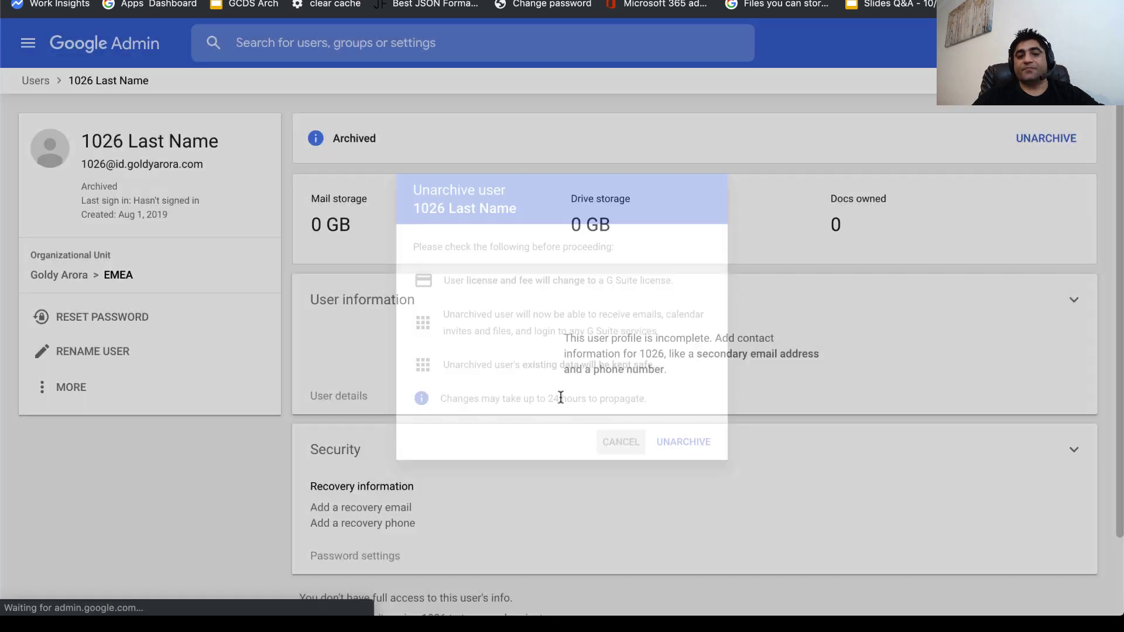
Return to the full Admin console home page in the other window
click(28, 42)
click(188, 136)
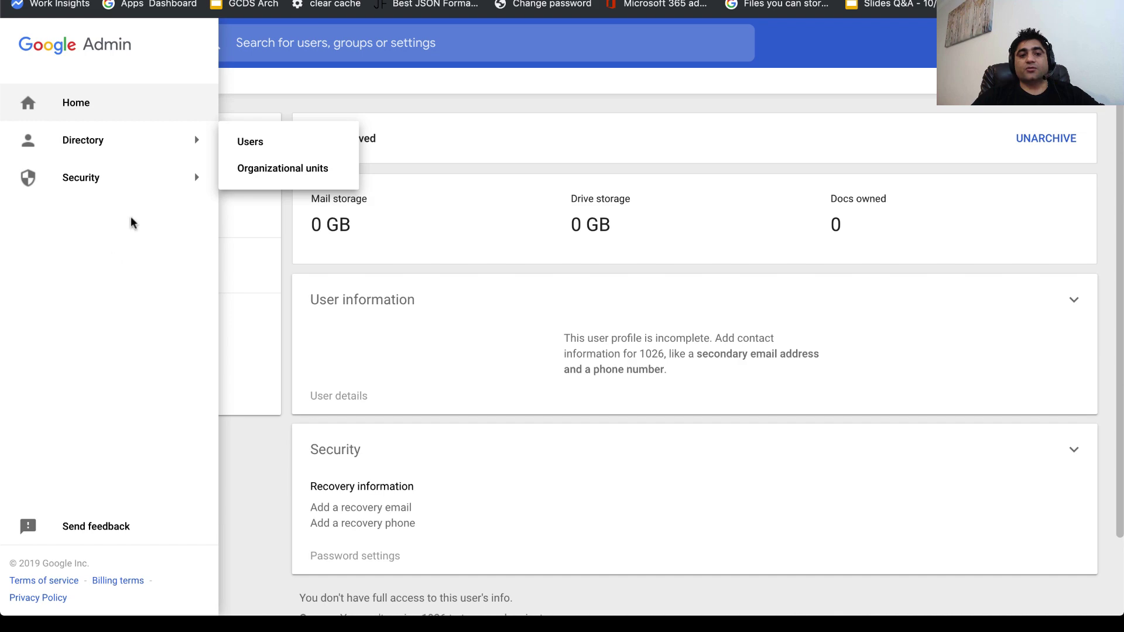
click(438, 101)
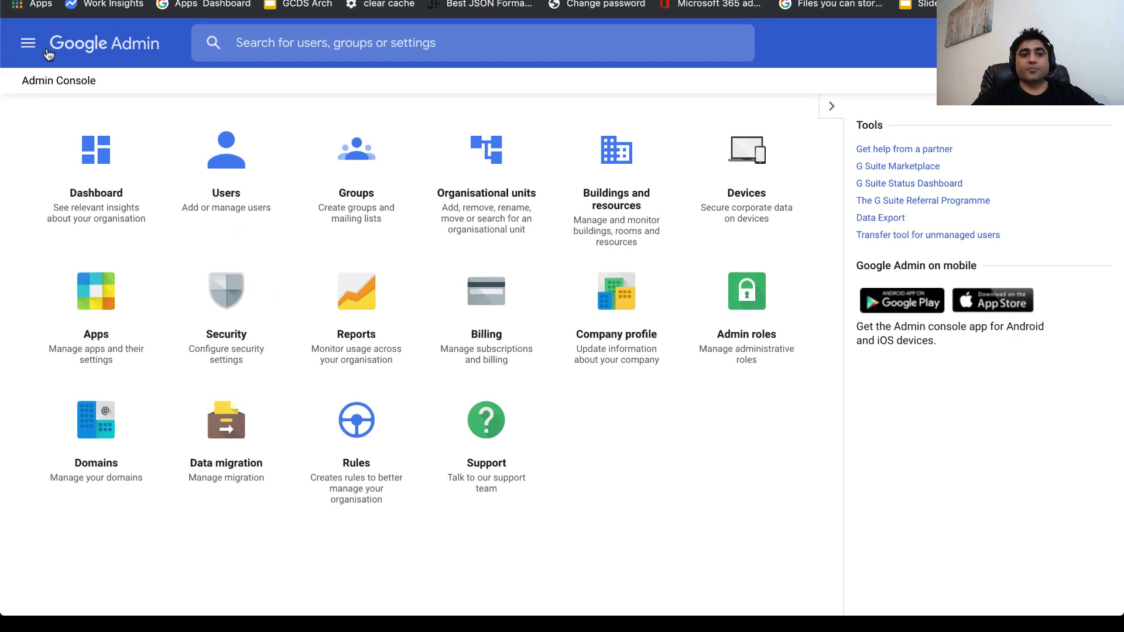
Go to Reporting > Audit, collapse Apps, Devices and Users, and open the Admin audit log
click(68, 27)
mouse_move(101, 164)
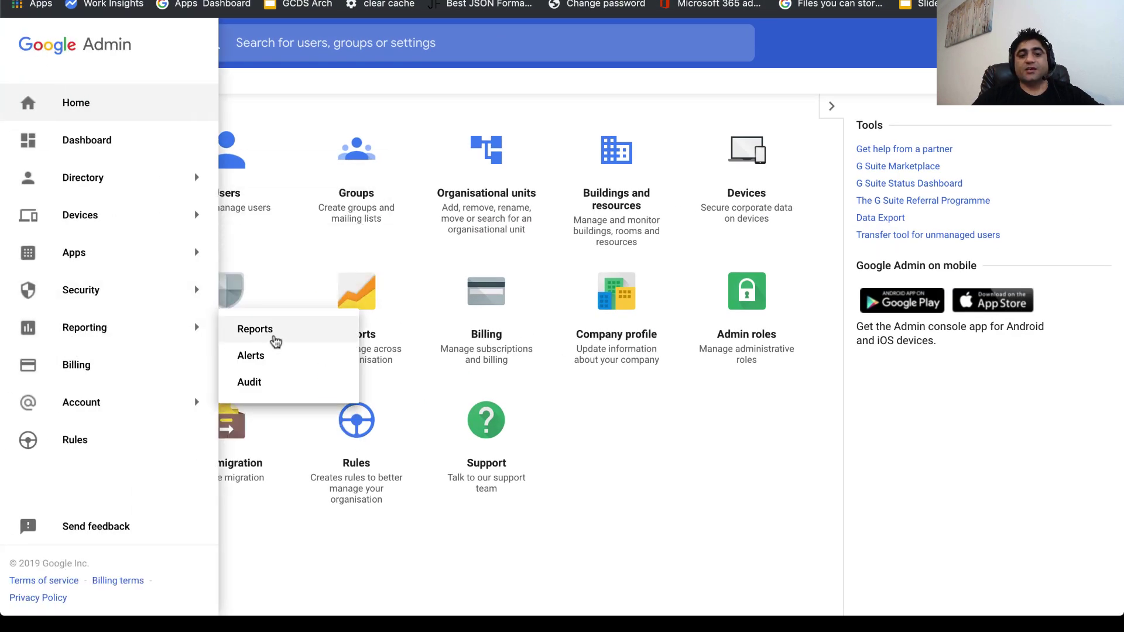
click(251, 381)
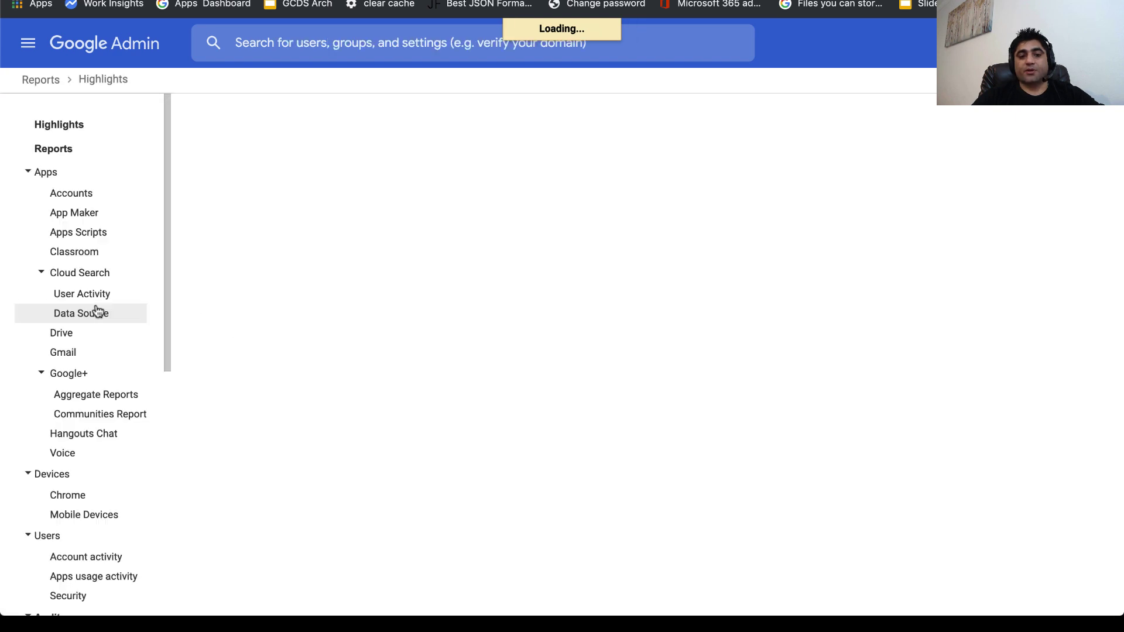
click(29, 171)
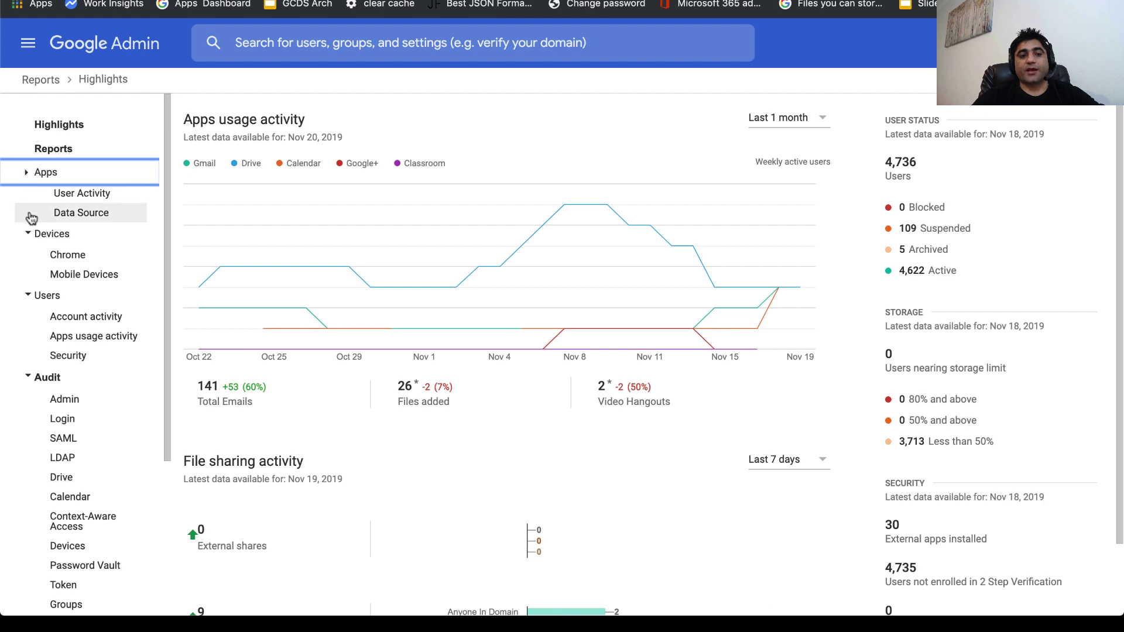
click(28, 233)
click(27, 256)
click(58, 300)
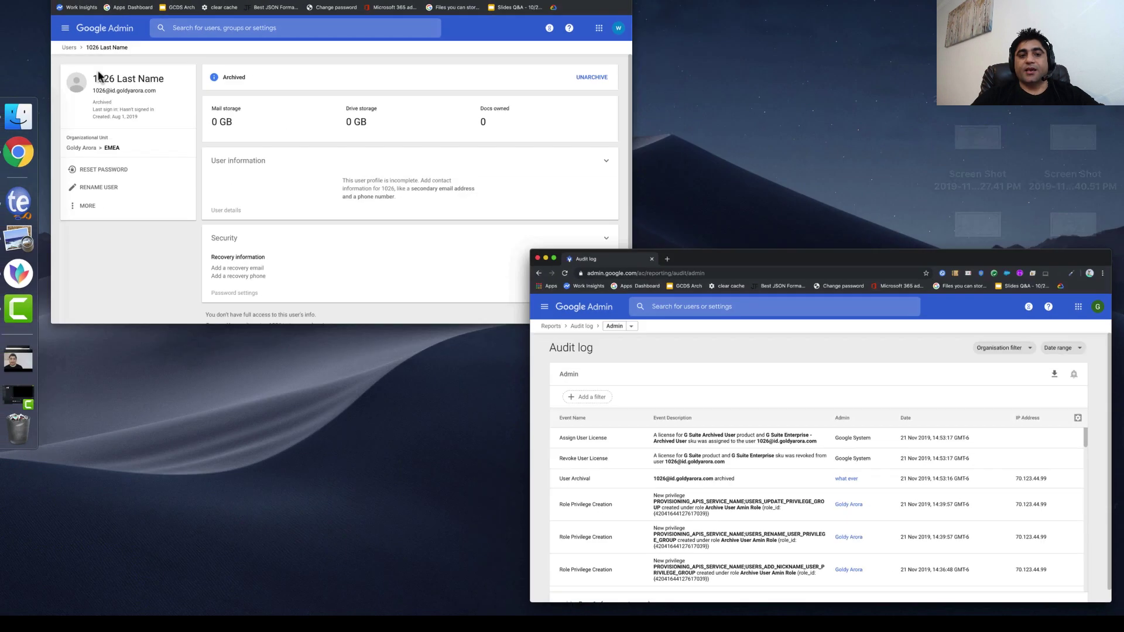
Copy user 1026's email address and search for it in the Admin console search bar
click(288, 162)
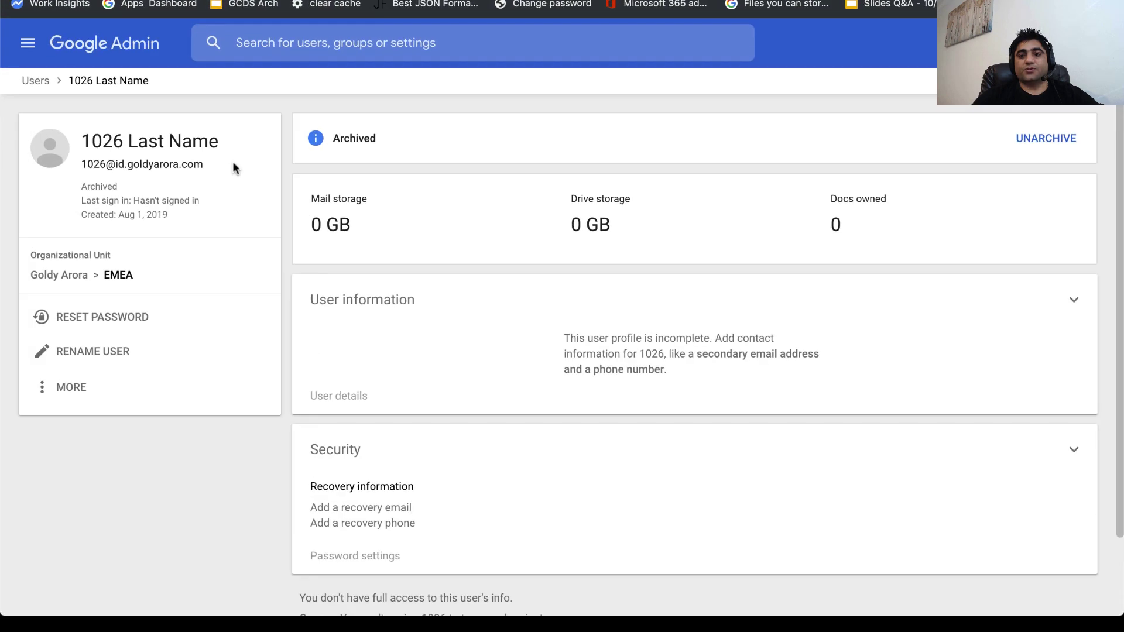
scroll(279, 170, down, 2)
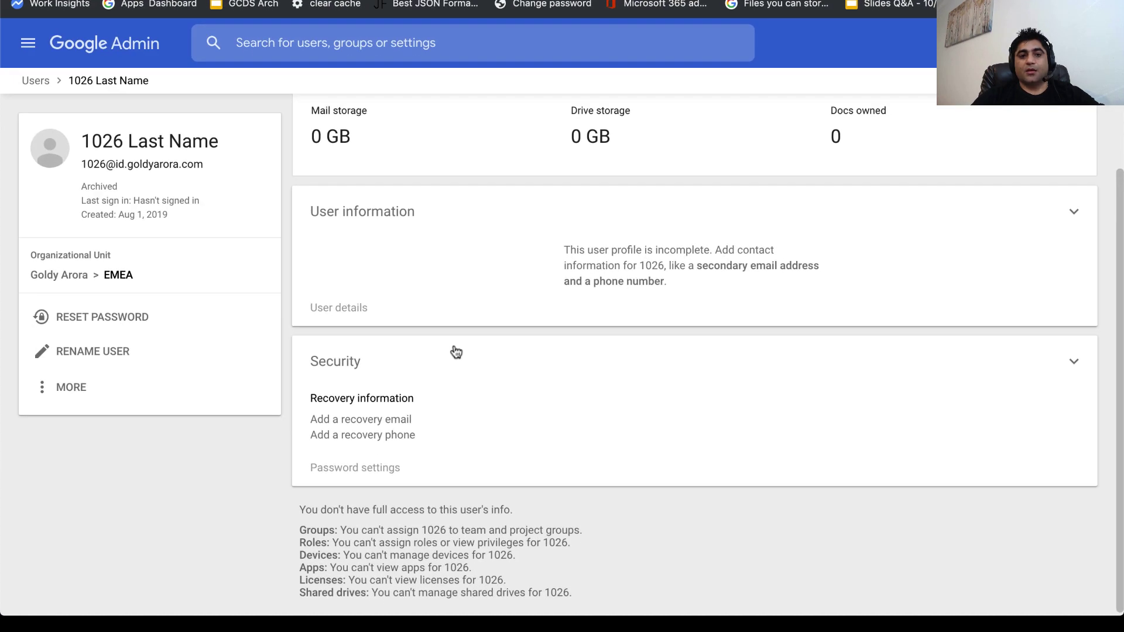
triple_click(188, 168)
key(super+c)
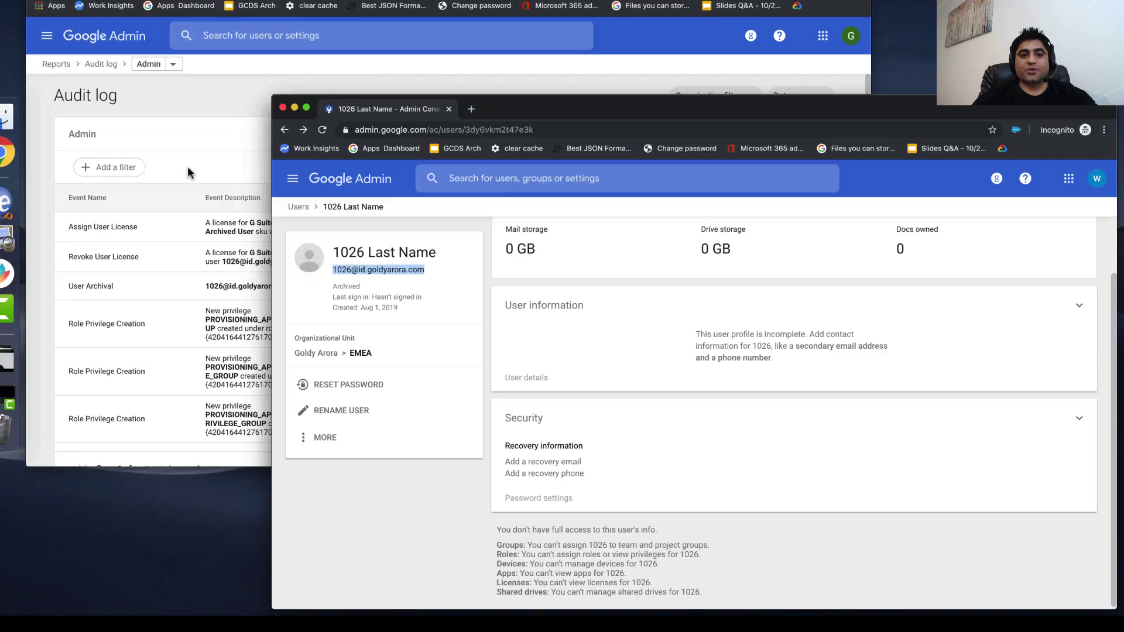
click(187, 166)
click(361, 55)
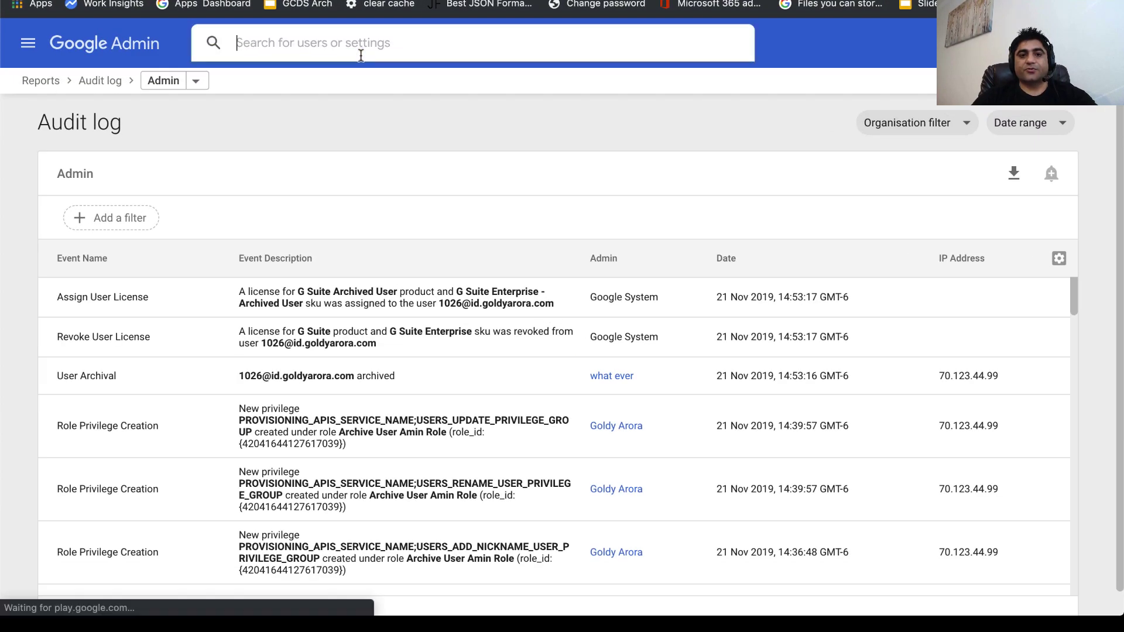
key(super+v)
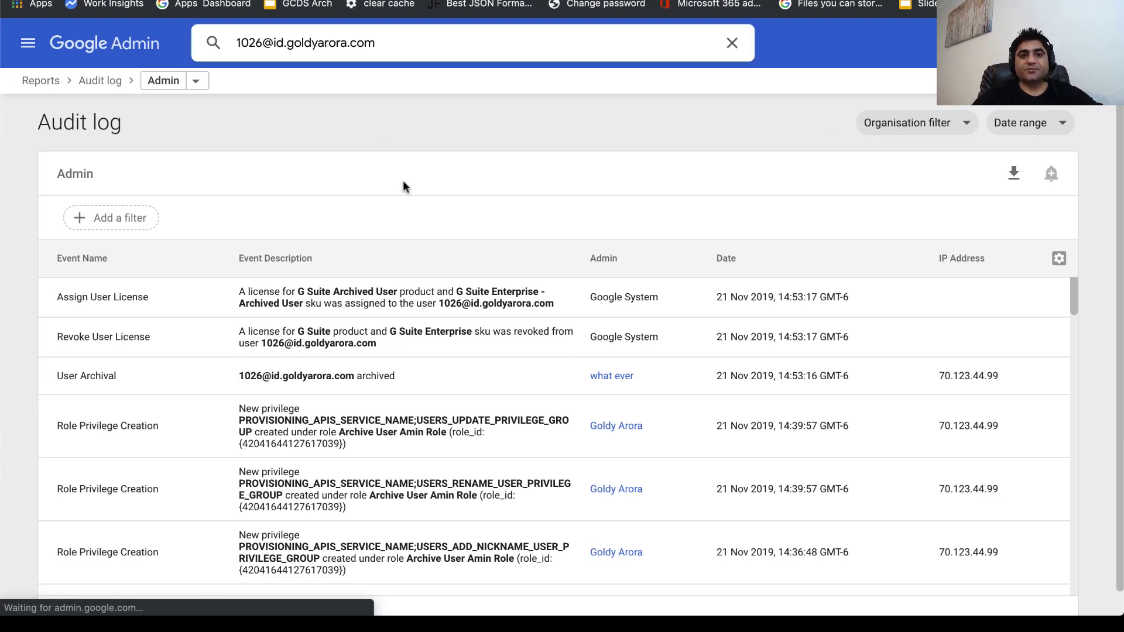
key(Return)
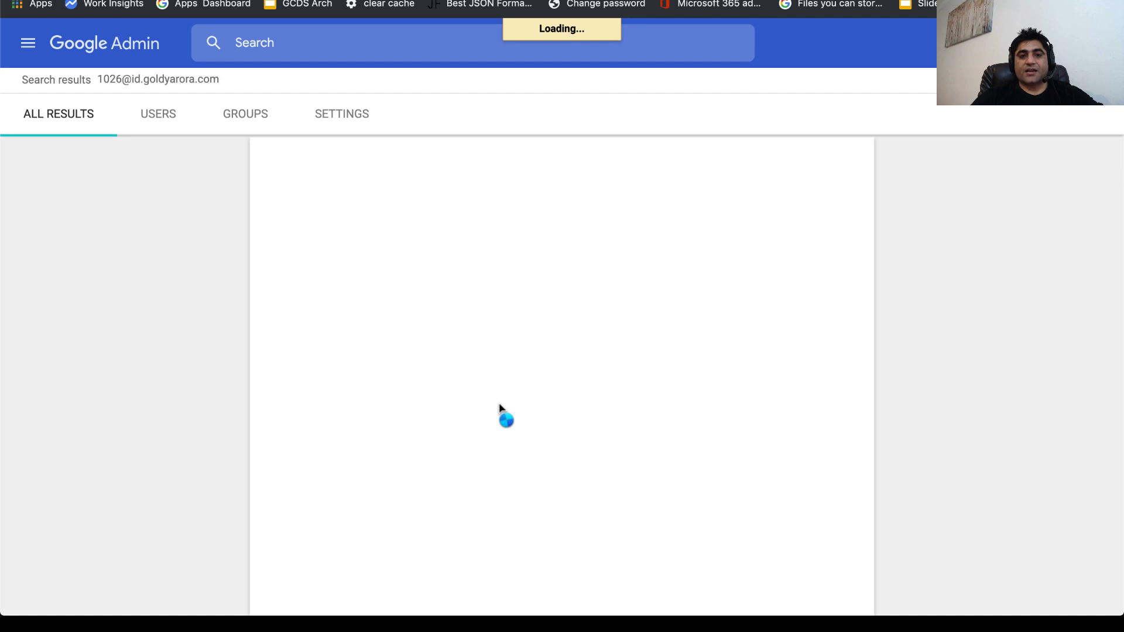
Open user 1026 from the results and view their Licences page
click(410, 220)
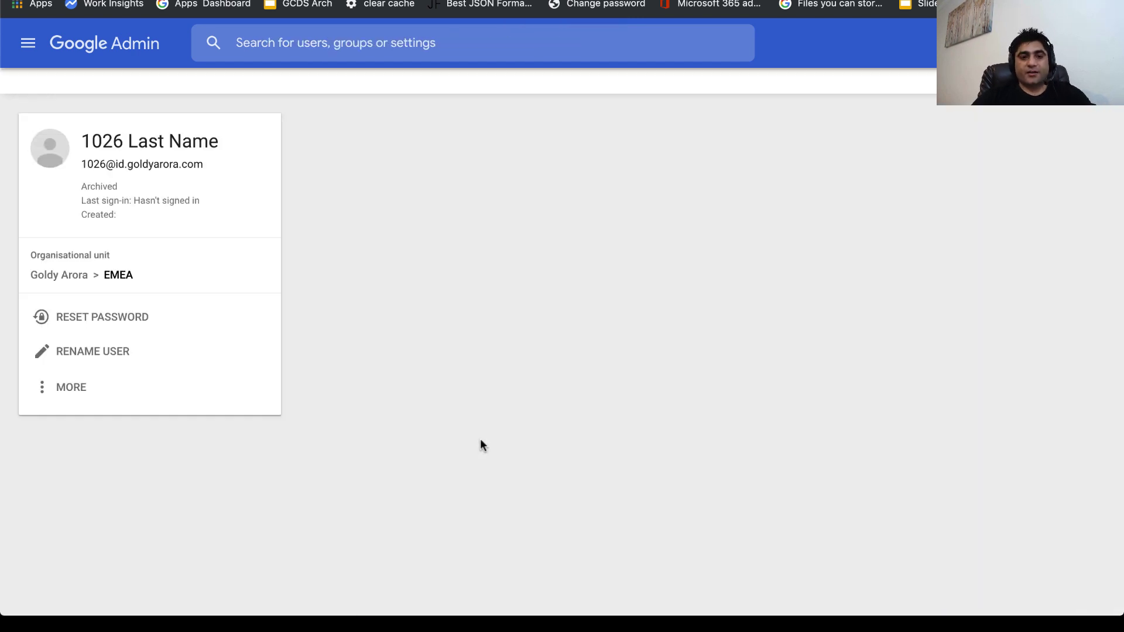
scroll(481, 442, down, 10)
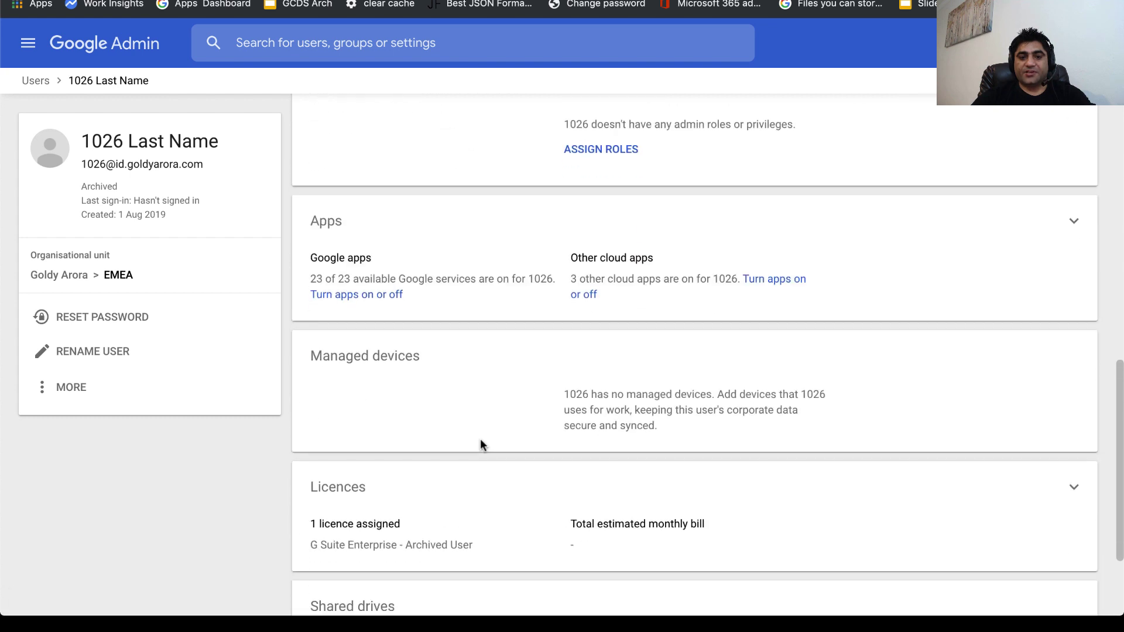
scroll(480, 445, down, 3)
click(451, 389)
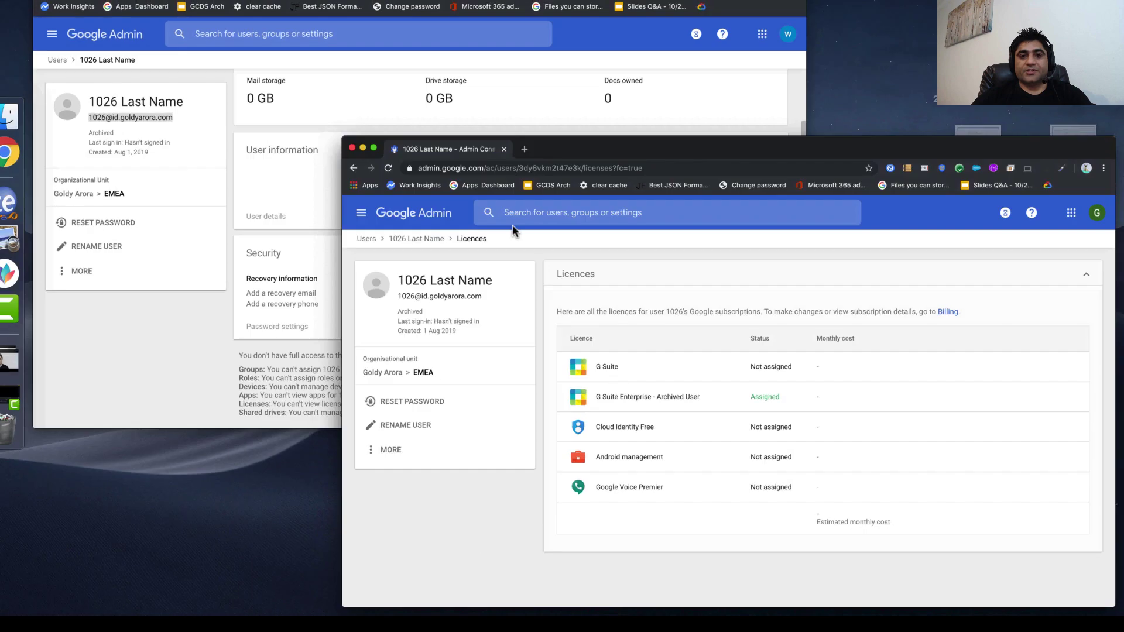
Unarchive user 1026 from their page and confirm the profile now shows Active
click(466, 243)
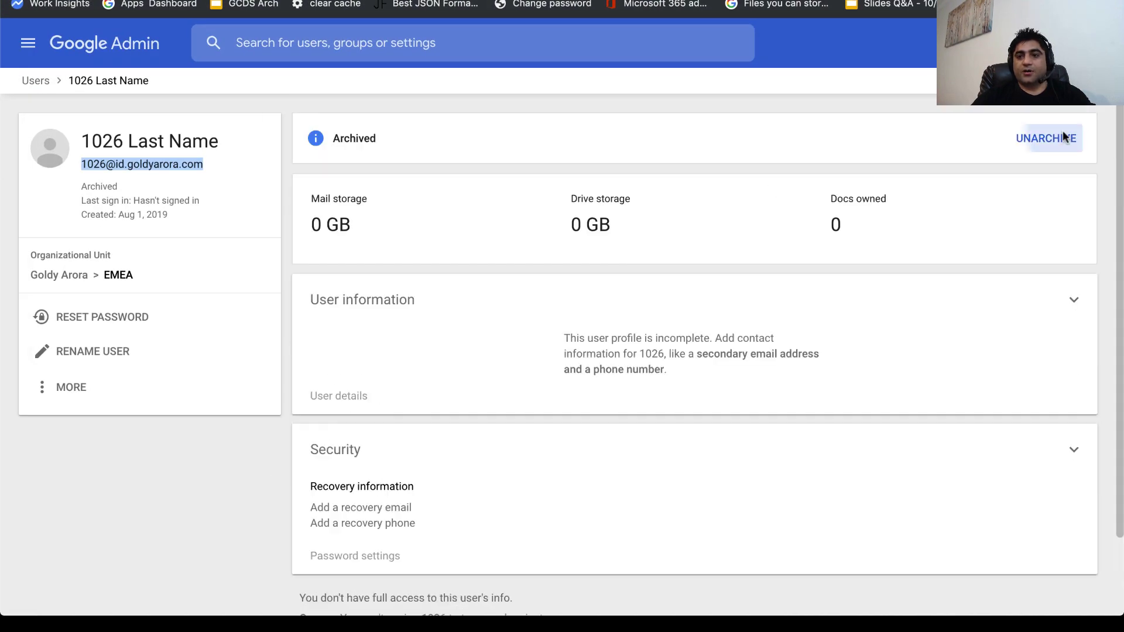
click(1063, 138)
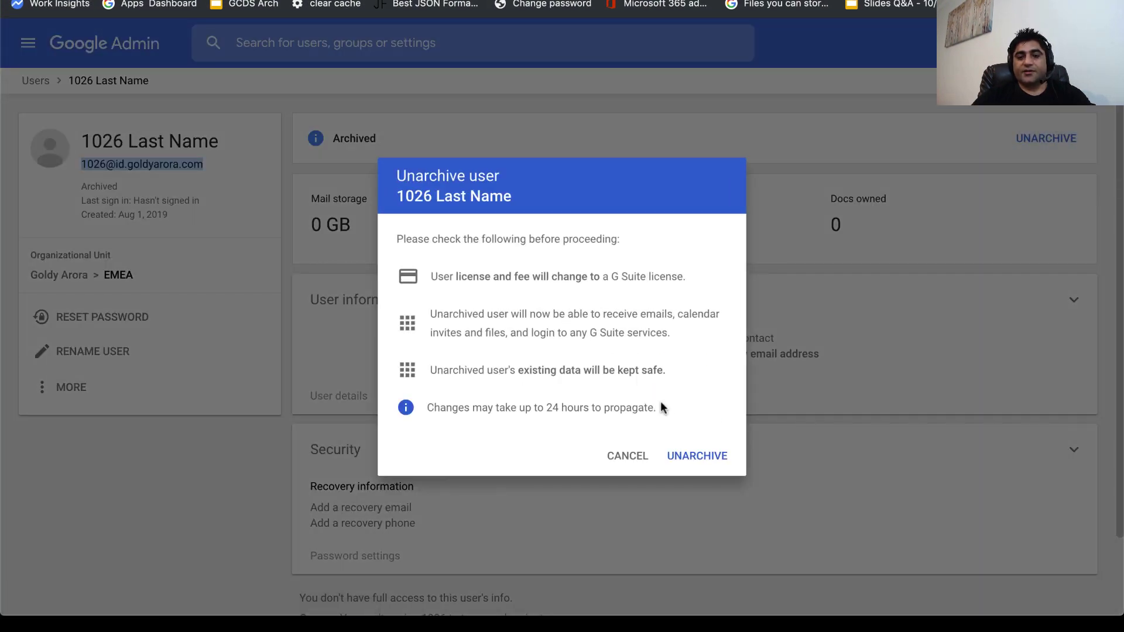
click(689, 448)
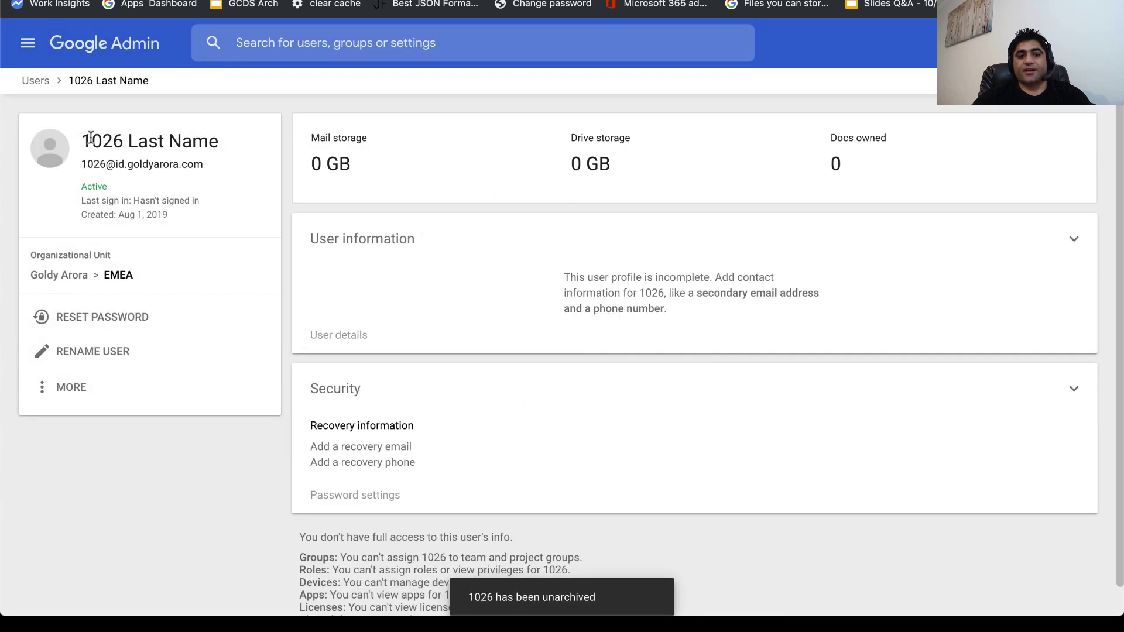
drag(82, 141, 181, 209)
click(181, 211)
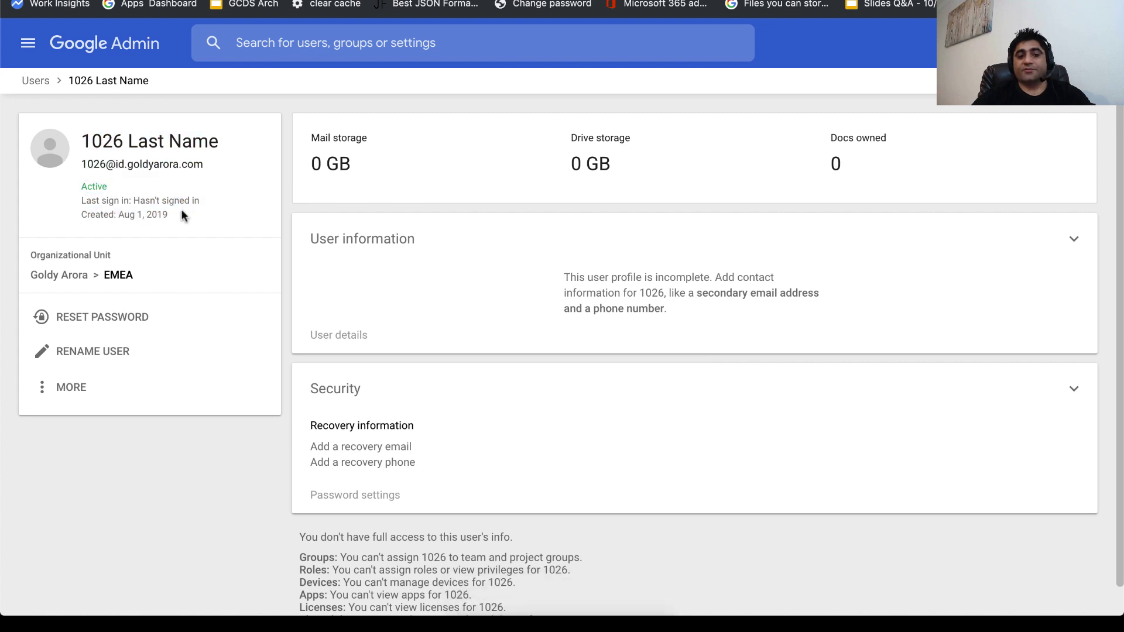